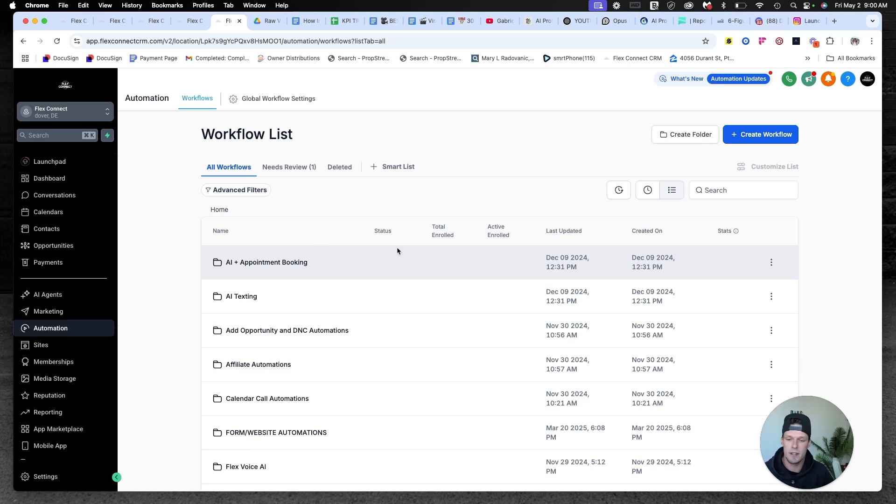
Step: Open the social media automations folder in the workflow list
{"action": "scroll", "coordinate": [290, 311], "scroll_direction": "down", "scroll_amount": 5}
{"action": "left_click", "coordinate": [269, 329]}
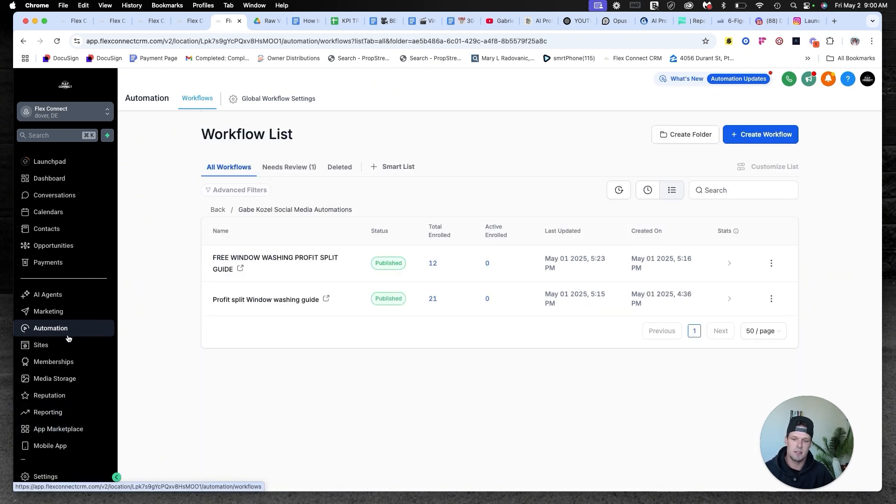
Step: Open the Integrations page in the account settings
{"action": "left_click", "coordinate": [57, 476]}
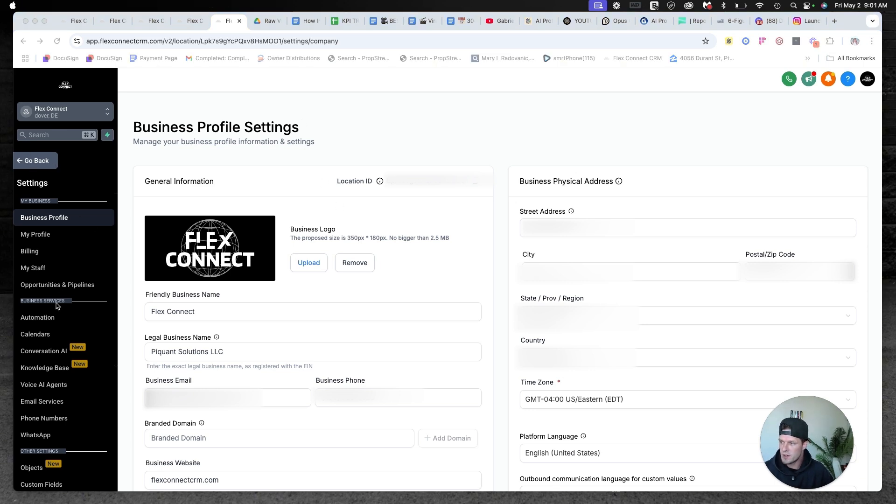
{"action": "scroll", "coordinate": [66, 306], "scroll_direction": "down", "scroll_amount": 4}
{"action": "left_click", "coordinate": [39, 399]}
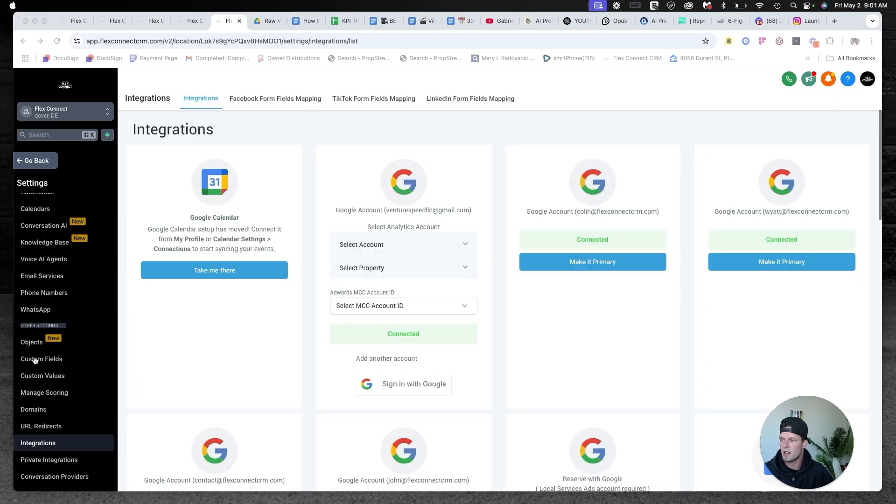
Step: Examine the available integrations, from the Google accounts and Facebook/Instagram connection to Stripe, Shopify, TikTok, LinkedIn and Slack
{"action": "scroll", "coordinate": [86, 410], "scroll_direction": "down", "scroll_amount": 2}
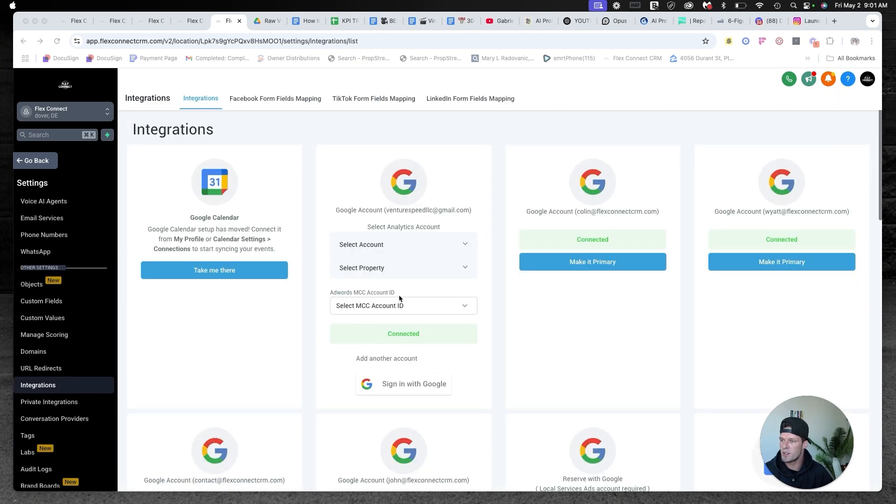
{"action": "scroll", "coordinate": [399, 298], "scroll_direction": "down", "scroll_amount": 3}
{"action": "scroll", "coordinate": [402, 292], "scroll_direction": "up", "scroll_amount": 3}
{"action": "scroll", "coordinate": [402, 287], "scroll_direction": "down", "scroll_amount": 7}
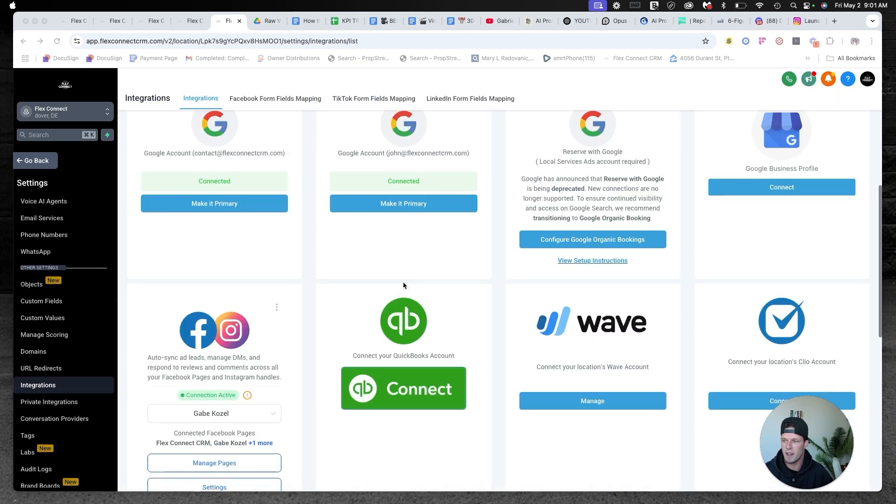
{"action": "scroll", "coordinate": [404, 285], "scroll_direction": "down", "scroll_amount": 4}
{"action": "scroll", "coordinate": [662, 246], "scroll_direction": "up", "scroll_amount": 6}
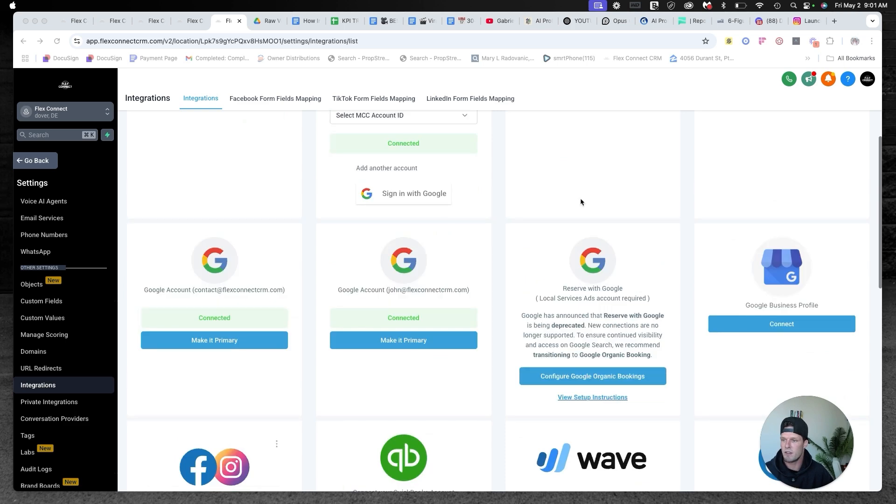
{"action": "scroll", "coordinate": [679, 246], "scroll_direction": "down", "scroll_amount": 10}
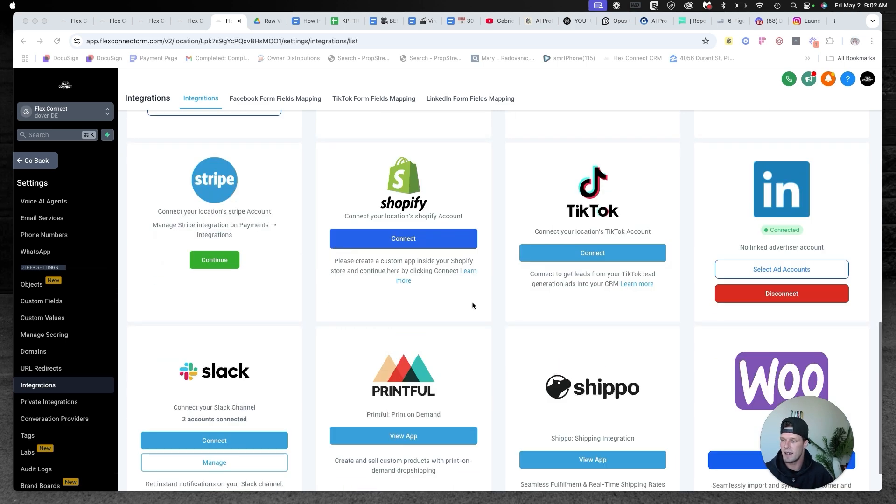
{"action": "scroll", "coordinate": [472, 306], "scroll_direction": "down", "scroll_amount": 1}
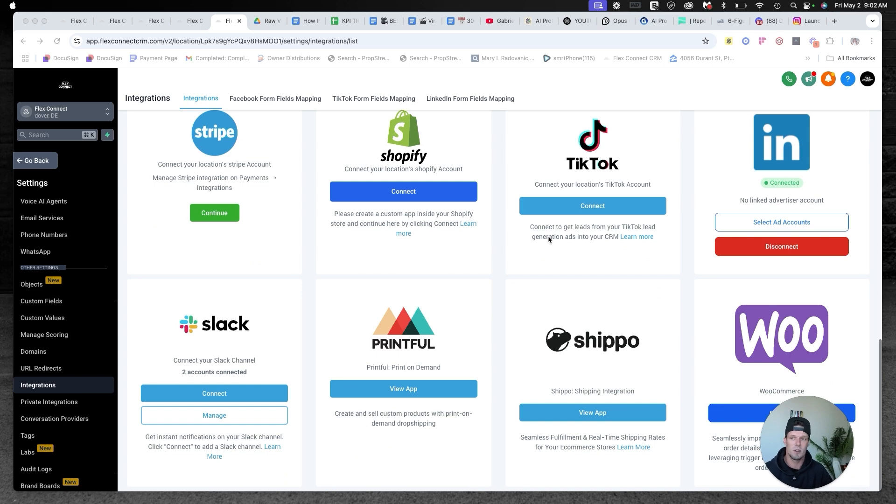
Step: Leave the settings, open the marketing Social Planner and show the list of connected social accounts
{"action": "left_click", "coordinate": [29, 166]}
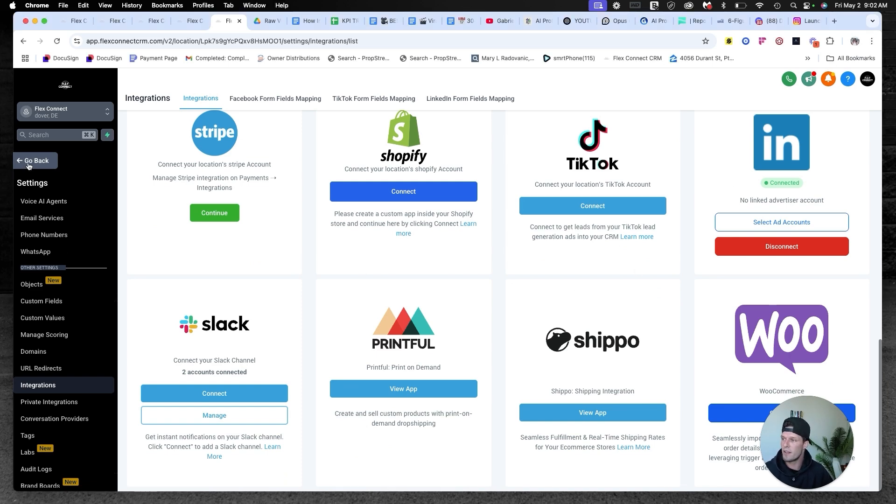
{"action": "left_click", "coordinate": [29, 162]}
{"action": "left_click", "coordinate": [68, 312]}
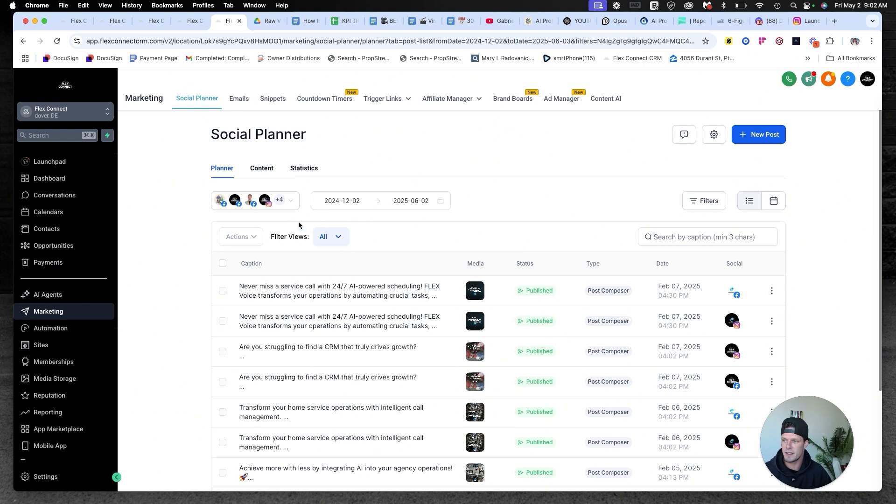
{"action": "left_click", "coordinate": [257, 206]}
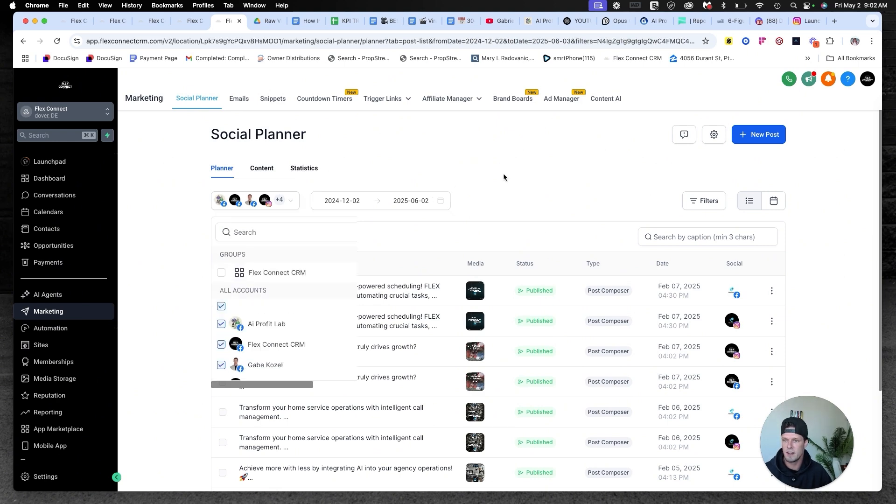
Step: Review the Social Planner statistics for post performance, engagement and impressions per platform
{"action": "left_click", "coordinate": [305, 169]}
{"action": "scroll", "coordinate": [544, 188], "scroll_direction": "down", "scroll_amount": 1}
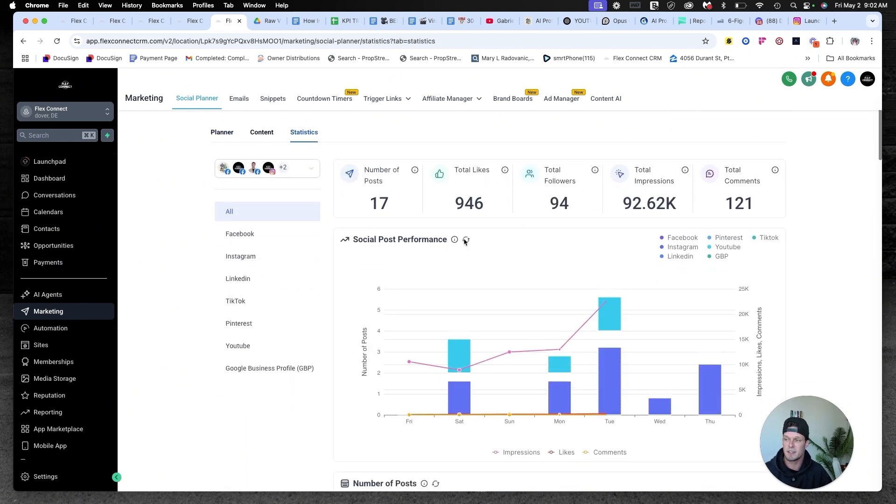
{"action": "scroll", "coordinate": [607, 215], "scroll_direction": "down", "scroll_amount": 5}
{"action": "scroll", "coordinate": [348, 282], "scroll_direction": "down", "scroll_amount": 10}
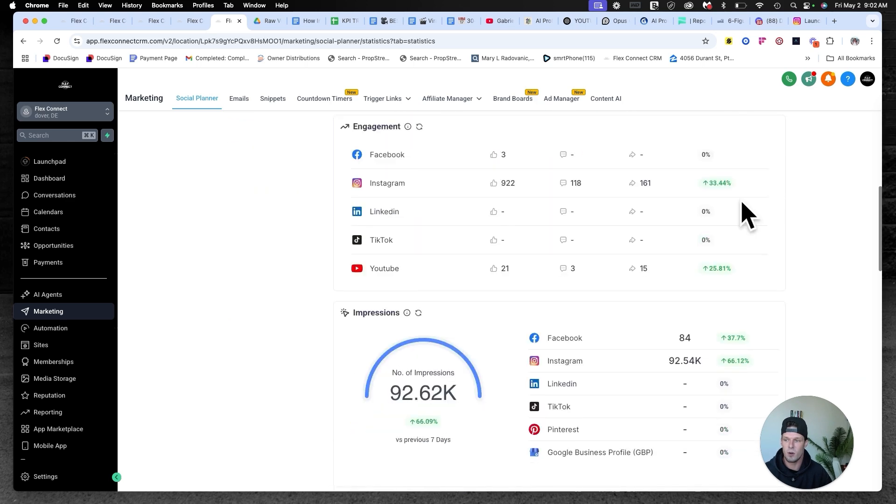
Step: Open the "Profit split Window washing guide" workflow from the social media automations folder in the workflow list
{"action": "left_click", "coordinate": [55, 316]}
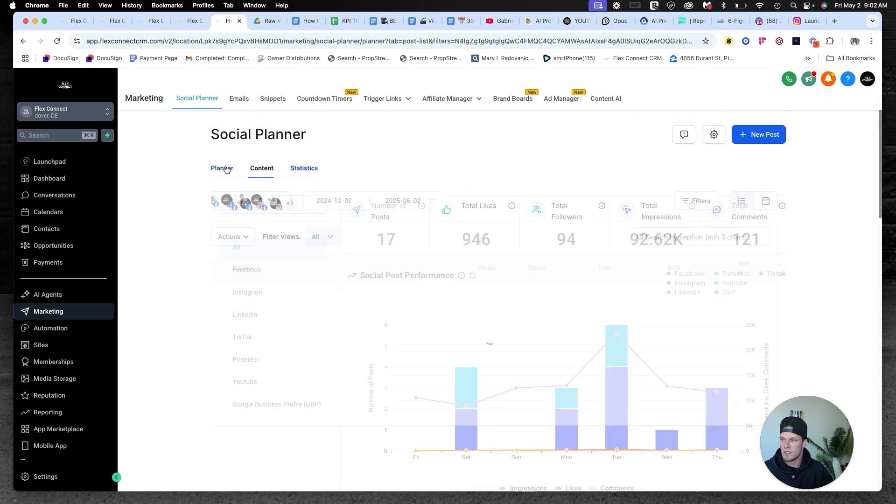
{"action": "left_click", "coordinate": [50, 328]}
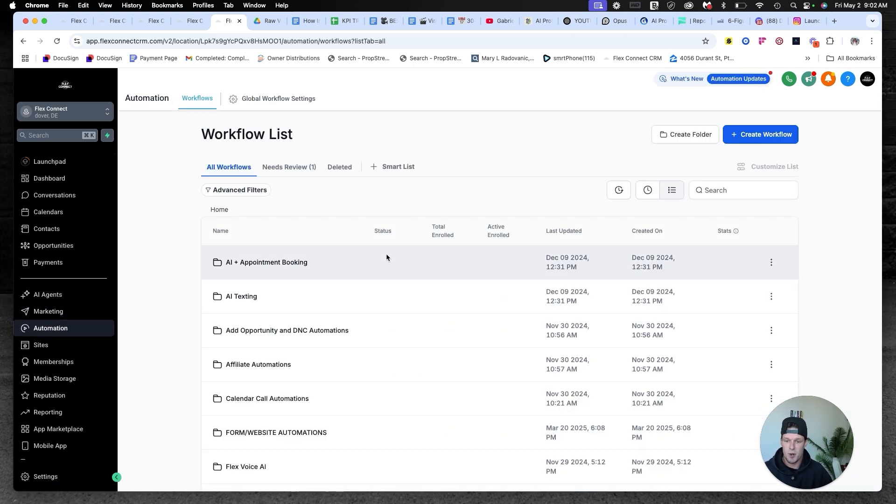
{"action": "scroll", "coordinate": [315, 296], "scroll_direction": "down", "scroll_amount": 2}
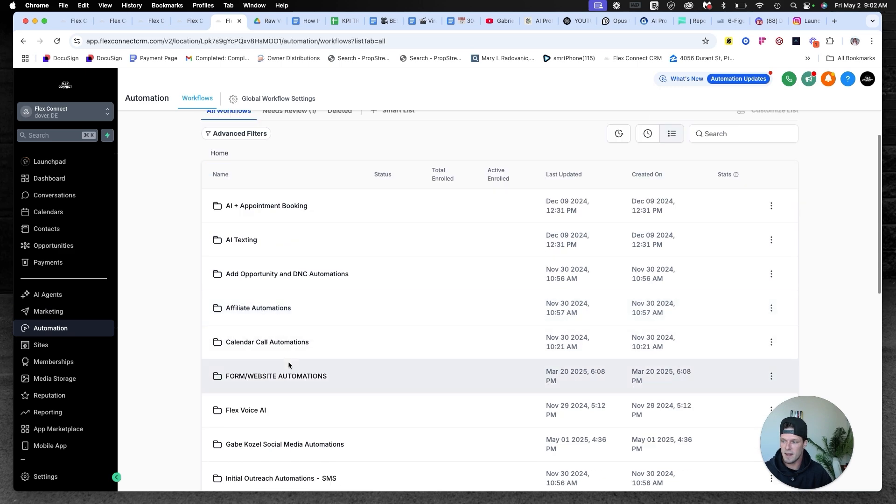
{"action": "scroll", "coordinate": [265, 319], "scroll_direction": "down", "scroll_amount": 2}
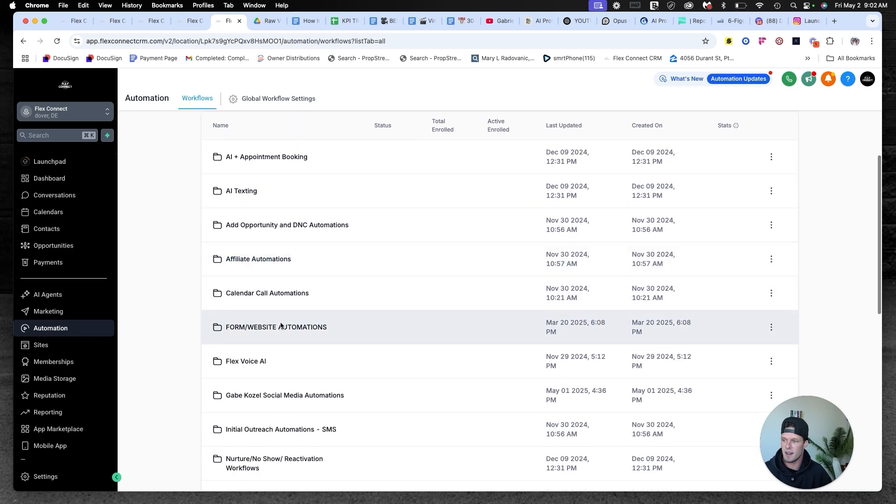
{"action": "left_click", "coordinate": [301, 398]}
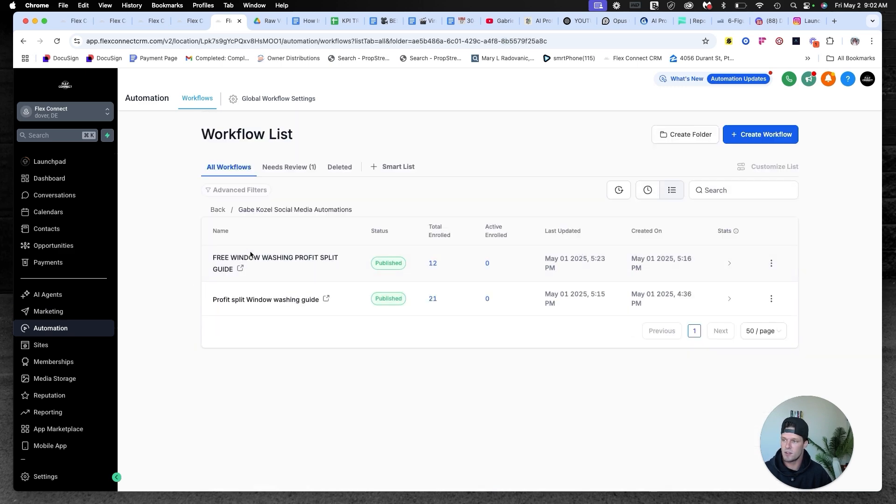
{"action": "left_click", "coordinate": [252, 301]}
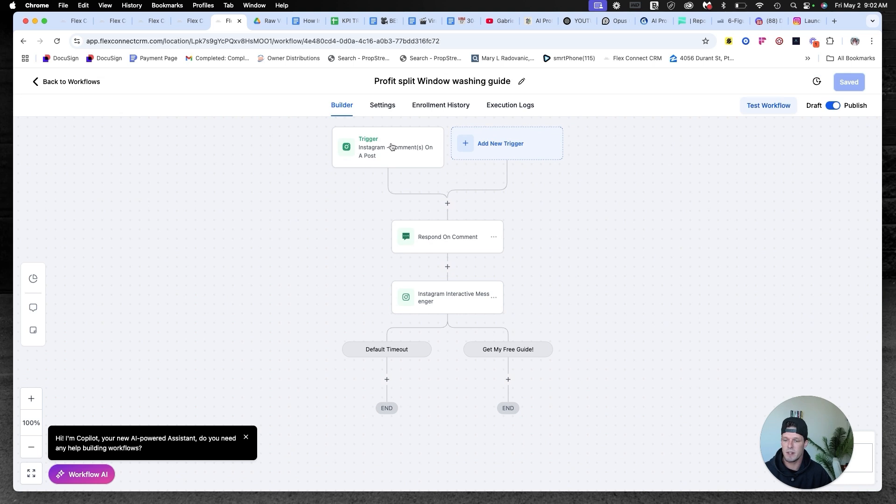
Step: Review the page, post type and phrase filters of the Instagram comment trigger and save the trigger
{"action": "left_click", "coordinate": [393, 148]}
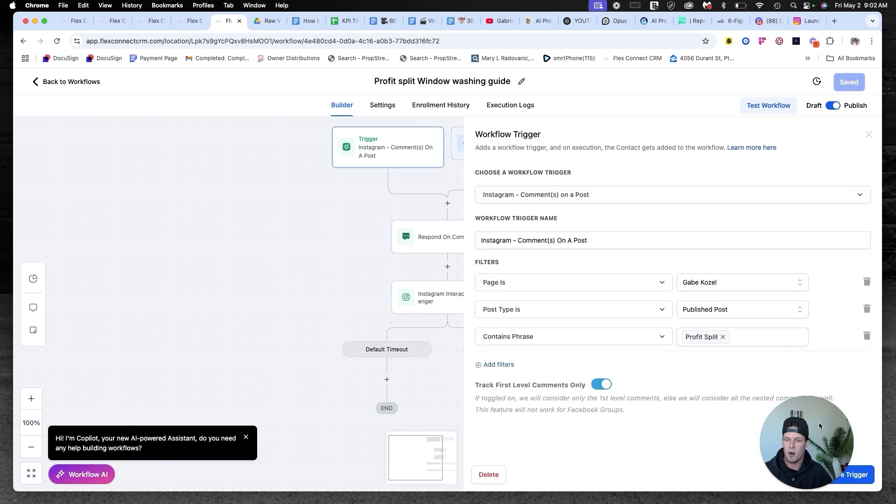
{"action": "left_click", "coordinate": [696, 345]}
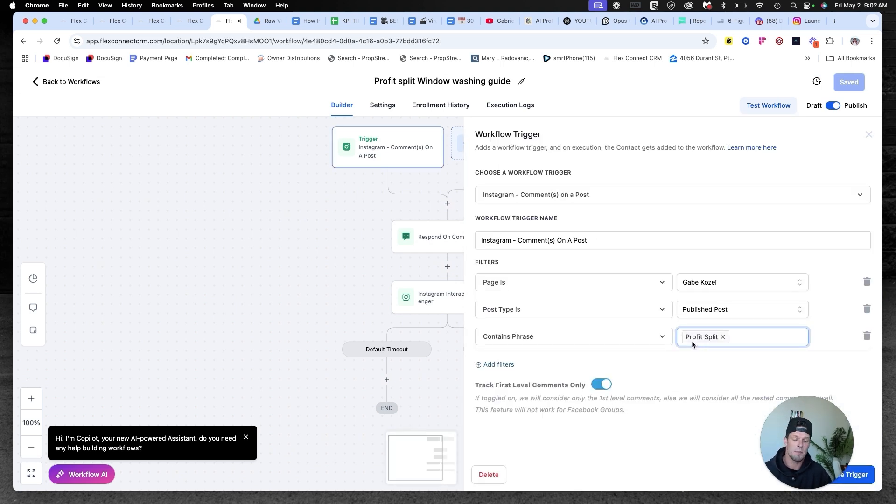
{"action": "left_click", "coordinate": [813, 391]}
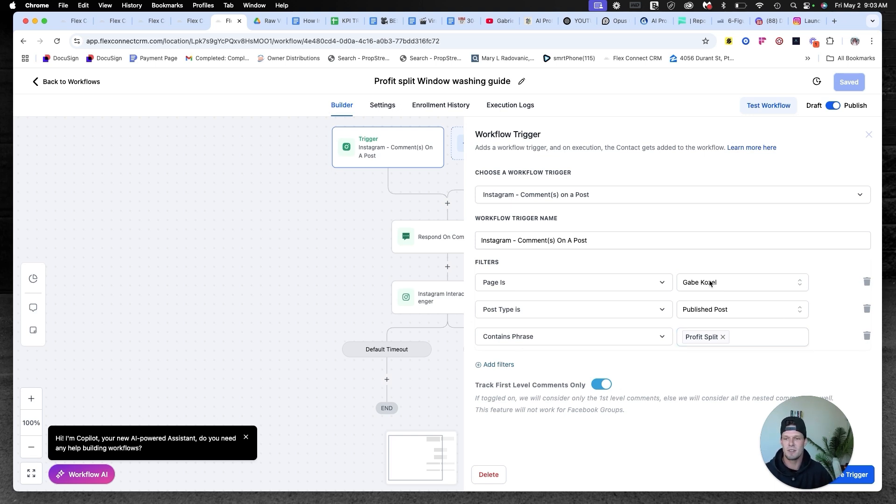
{"action": "left_click_drag", "start_coordinate": [815, 437], "coordinate": [670, 436]}
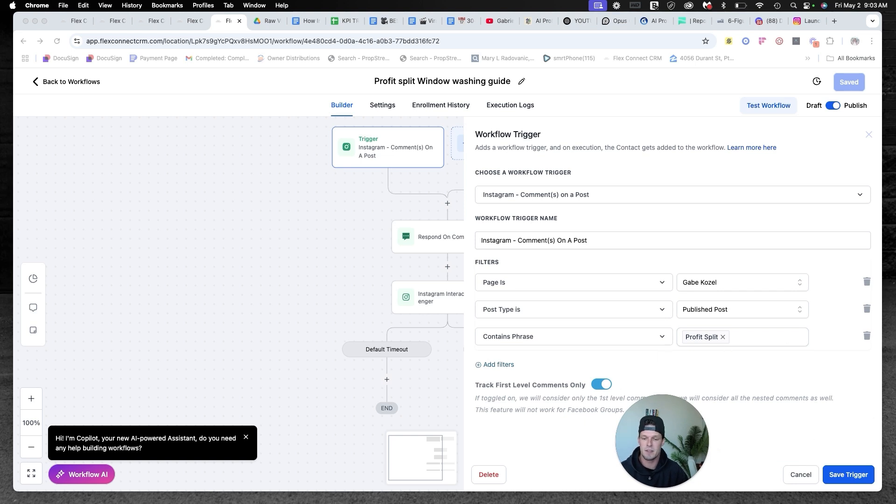
{"action": "left_click", "coordinate": [844, 479]}
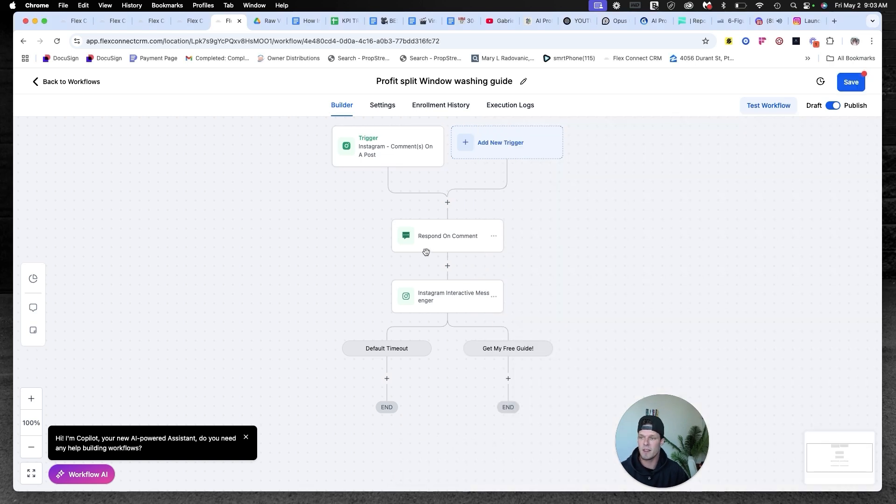
Step: Examine the Respond On Comment replies and the Instagram Interactive Messenger action's message, "Get My Free Guide!" button and website link
{"action": "left_click", "coordinate": [431, 241]}
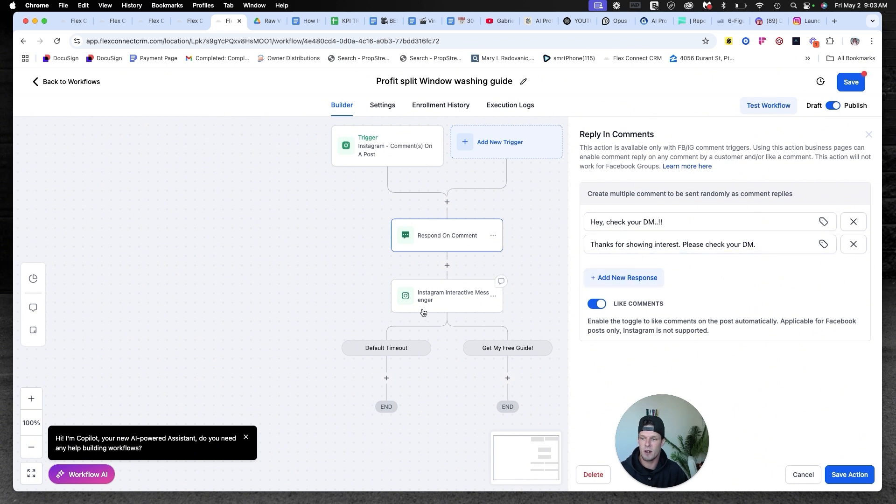
{"action": "left_click", "coordinate": [441, 309]}
{"action": "scroll", "coordinate": [627, 337], "scroll_direction": "down", "scroll_amount": 2}
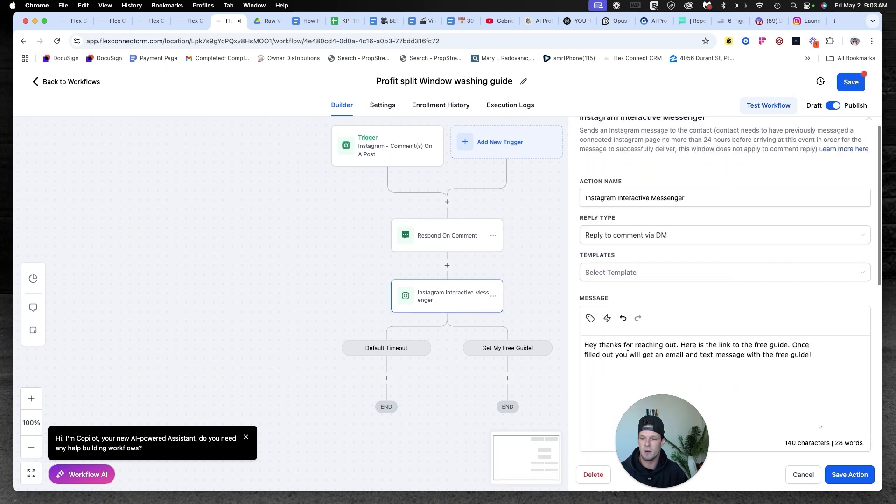
{"action": "scroll", "coordinate": [630, 322], "scroll_direction": "down", "scroll_amount": 1}
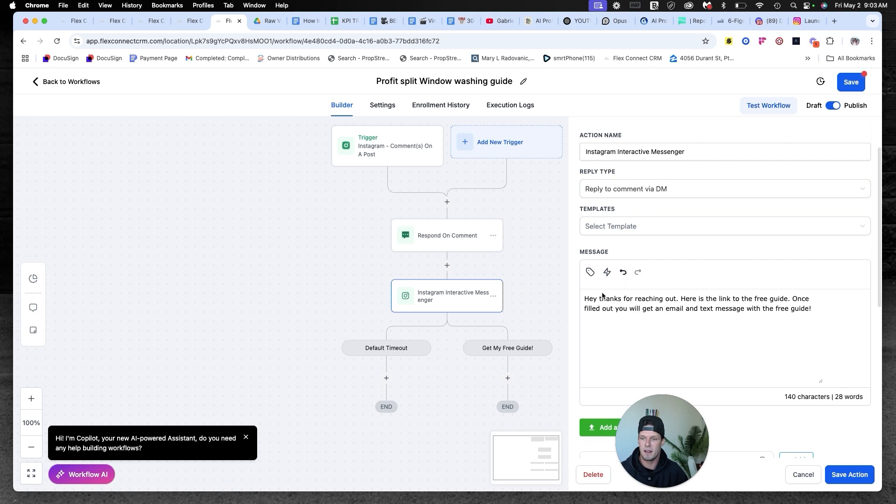
{"action": "scroll", "coordinate": [603, 294], "scroll_direction": "down", "scroll_amount": 2}
{"action": "scroll", "coordinate": [770, 290], "scroll_direction": "down", "scroll_amount": 10}
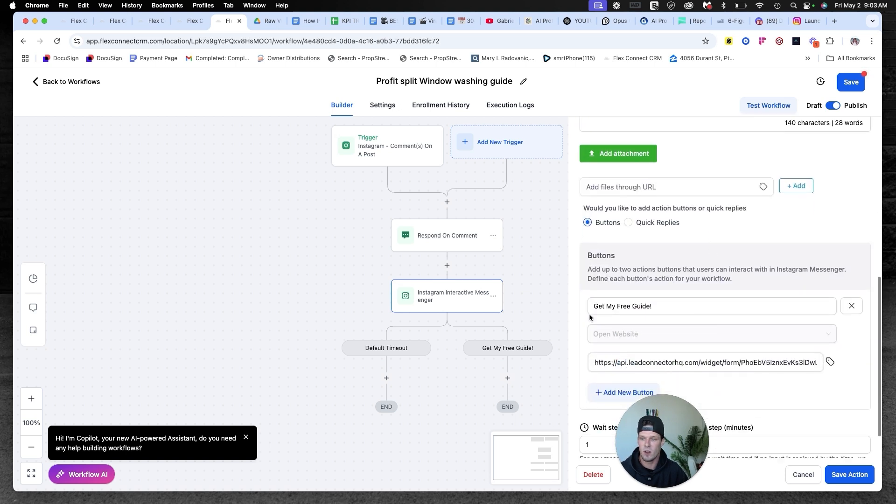
{"action": "scroll", "coordinate": [653, 327], "scroll_direction": "down", "scroll_amount": 1}
{"action": "scroll", "coordinate": [426, 360], "scroll_direction": "down", "scroll_amount": 1}
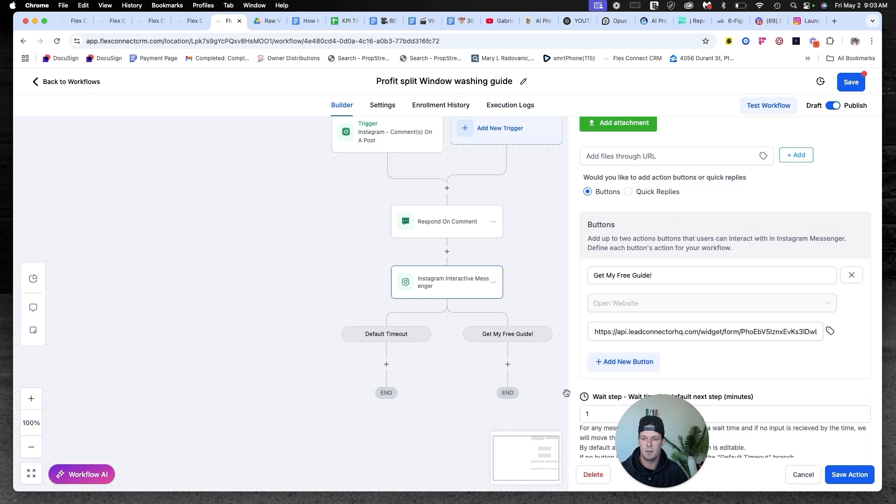
{"action": "left_click", "coordinate": [695, 332]}
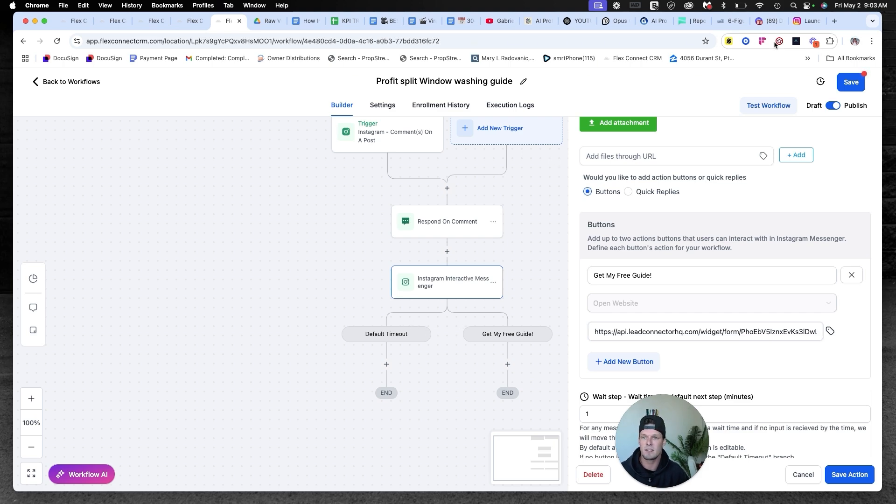
Step: Switch to the Instagram post, read through its "Profit split" comments and expand the replies to one of them
{"action": "left_click", "coordinate": [797, 23]}
{"action": "scroll", "coordinate": [555, 168], "scroll_direction": "up", "scroll_amount": 5}
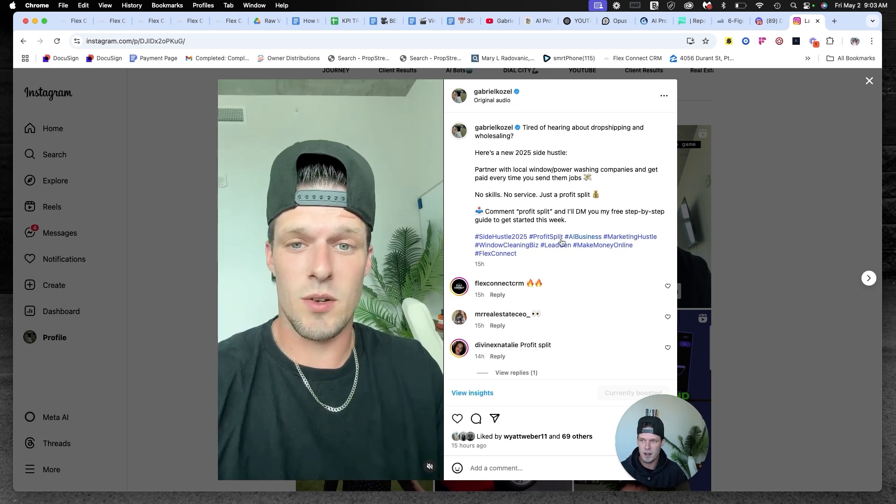
{"action": "scroll", "coordinate": [507, 233], "scroll_direction": "down", "scroll_amount": 1}
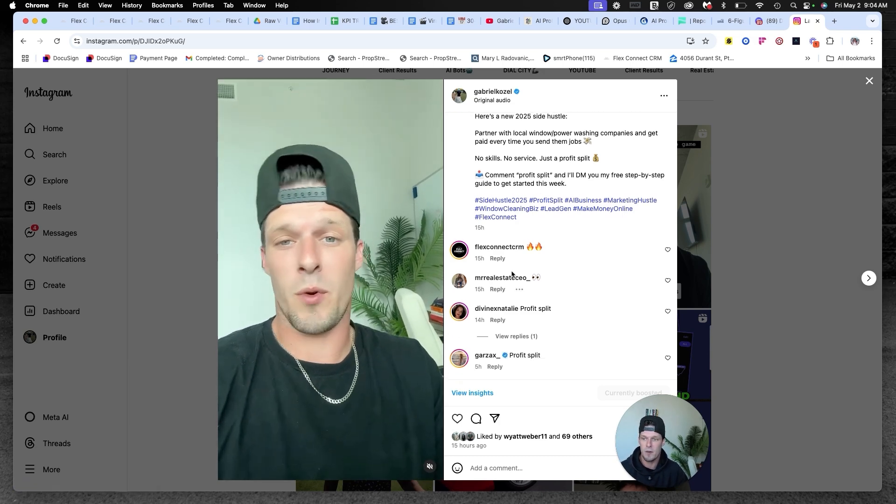
{"action": "scroll", "coordinate": [515, 261], "scroll_direction": "down", "scroll_amount": 1}
{"action": "scroll", "coordinate": [536, 280], "scroll_direction": "down", "scroll_amount": 2}
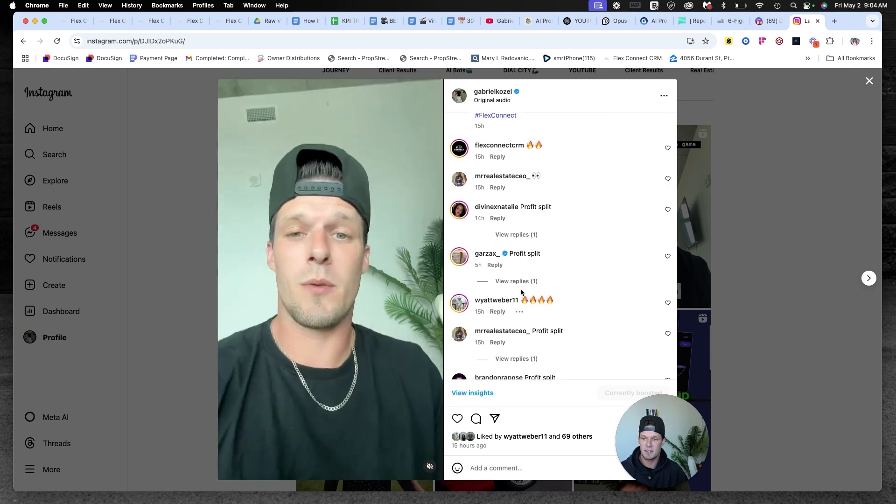
{"action": "scroll", "coordinate": [527, 280], "scroll_direction": "down", "scroll_amount": 3}
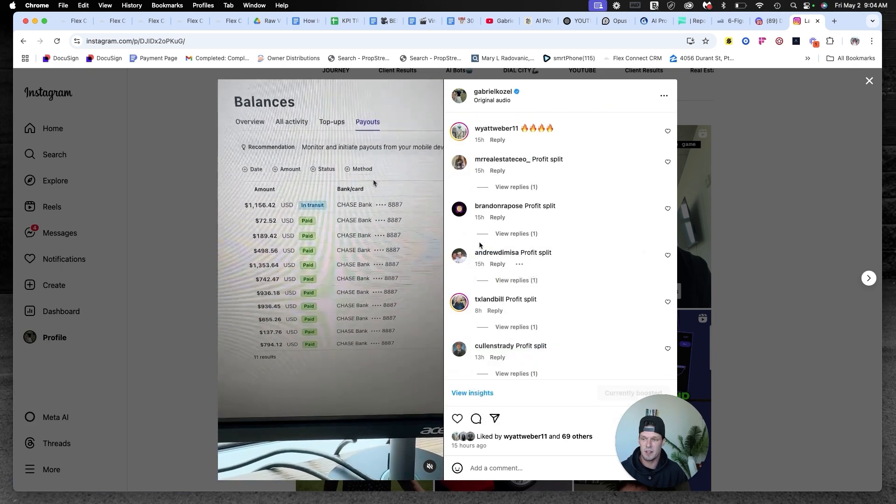
{"action": "left_click", "coordinate": [510, 234]}
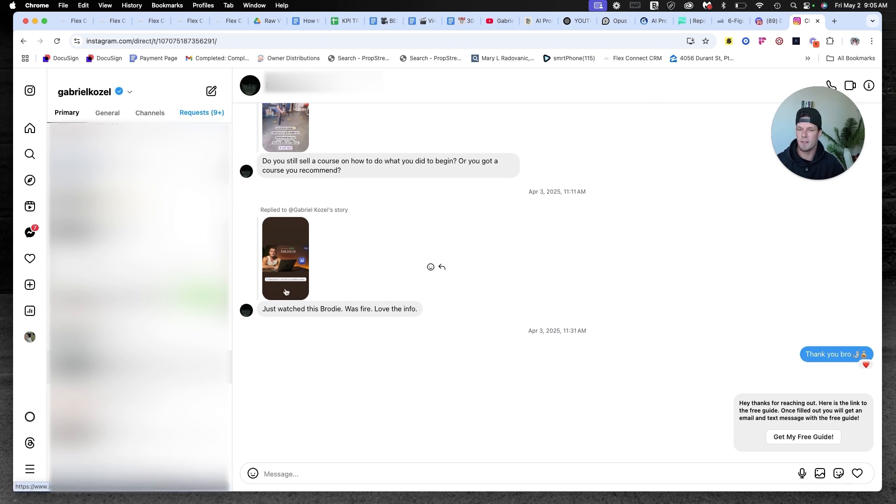
Step: Highlight the automated direct message and open its "Get My Free Guide!" link to view the form
{"action": "left_click_drag", "start_coordinate": [739, 404], "coordinate": [863, 421]}
{"action": "left_click", "coordinate": [789, 439]}
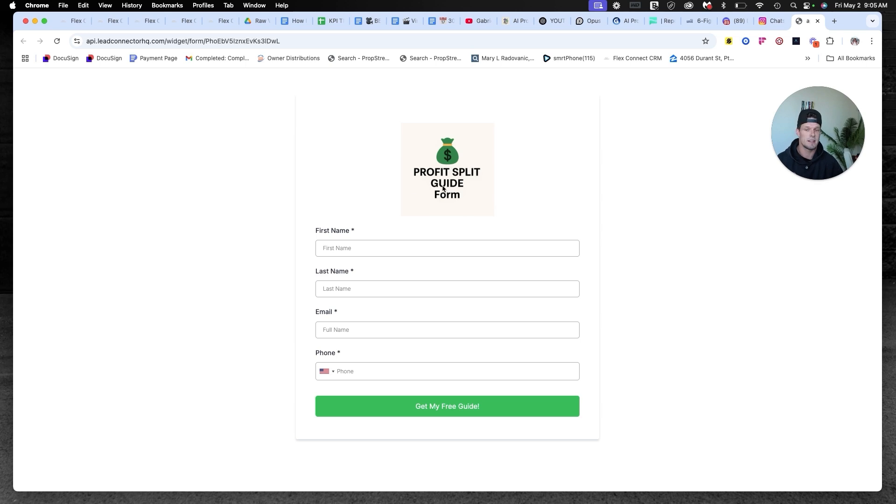
{"action": "scroll", "coordinate": [405, 330], "scroll_direction": "down", "scroll_amount": 1}
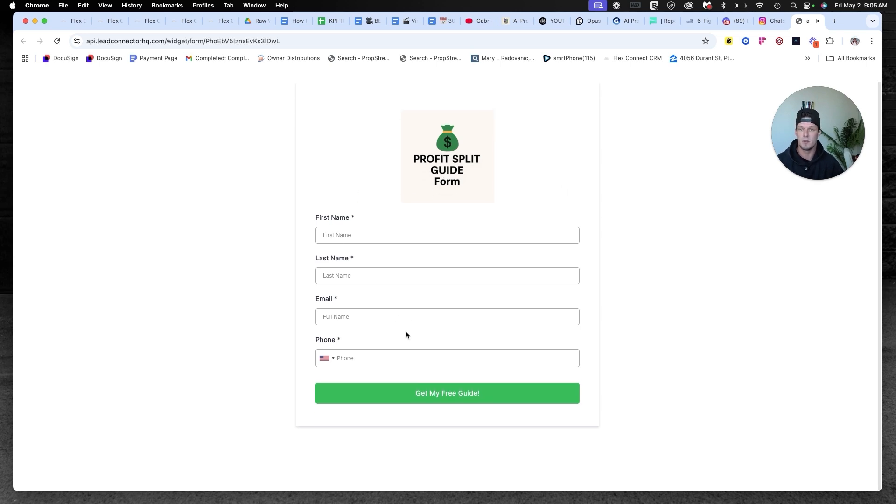